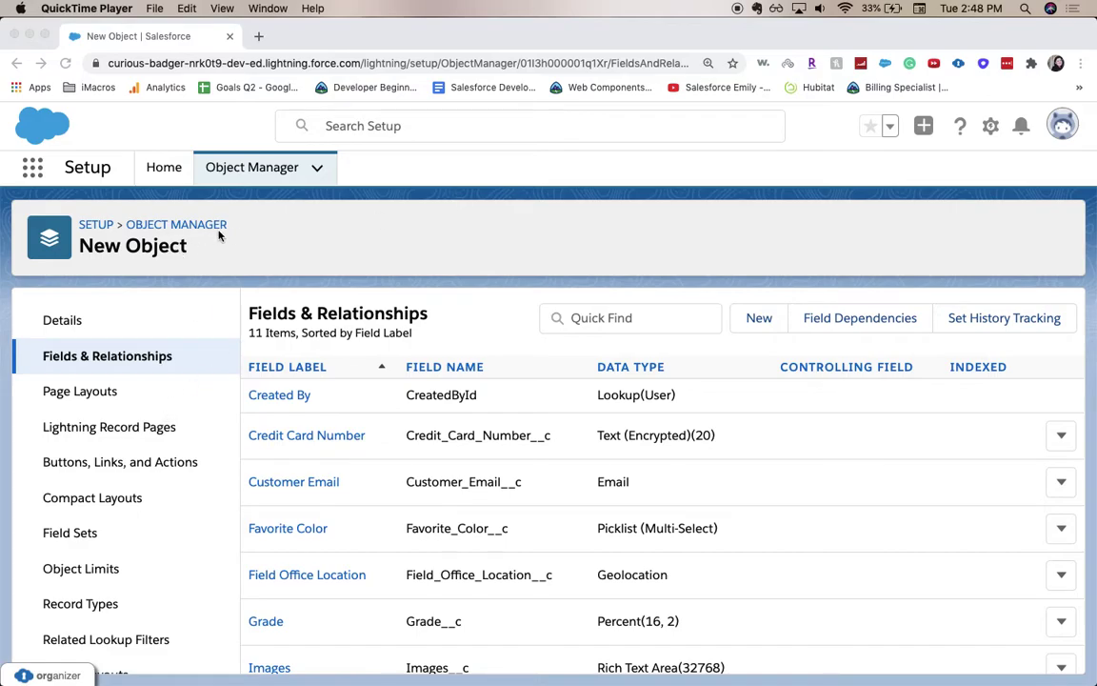
{"action": "left_click", "coordinate": [991, 130]}
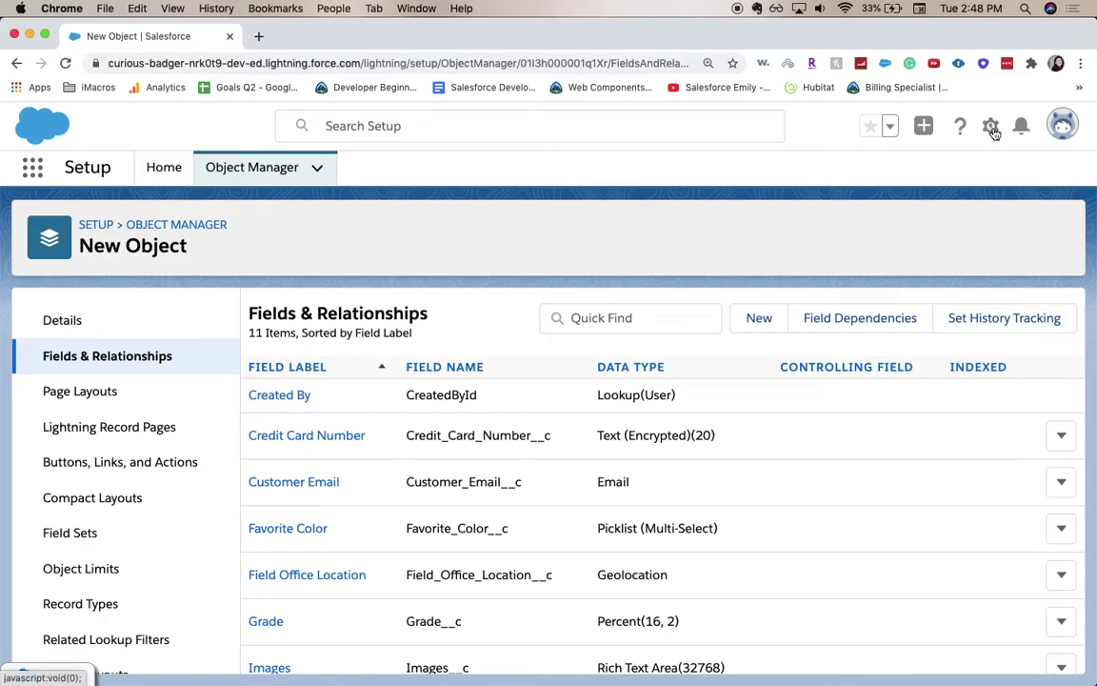
{"action": "left_click", "coordinate": [992, 128]}
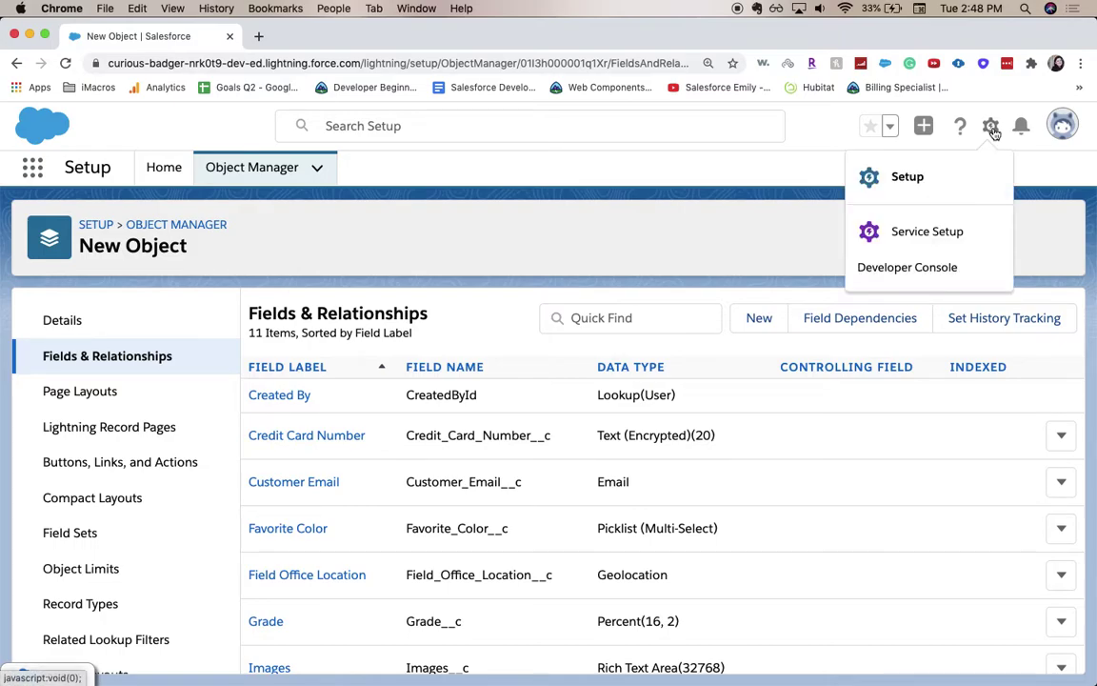
{"action": "left_click", "coordinate": [590, 259]}
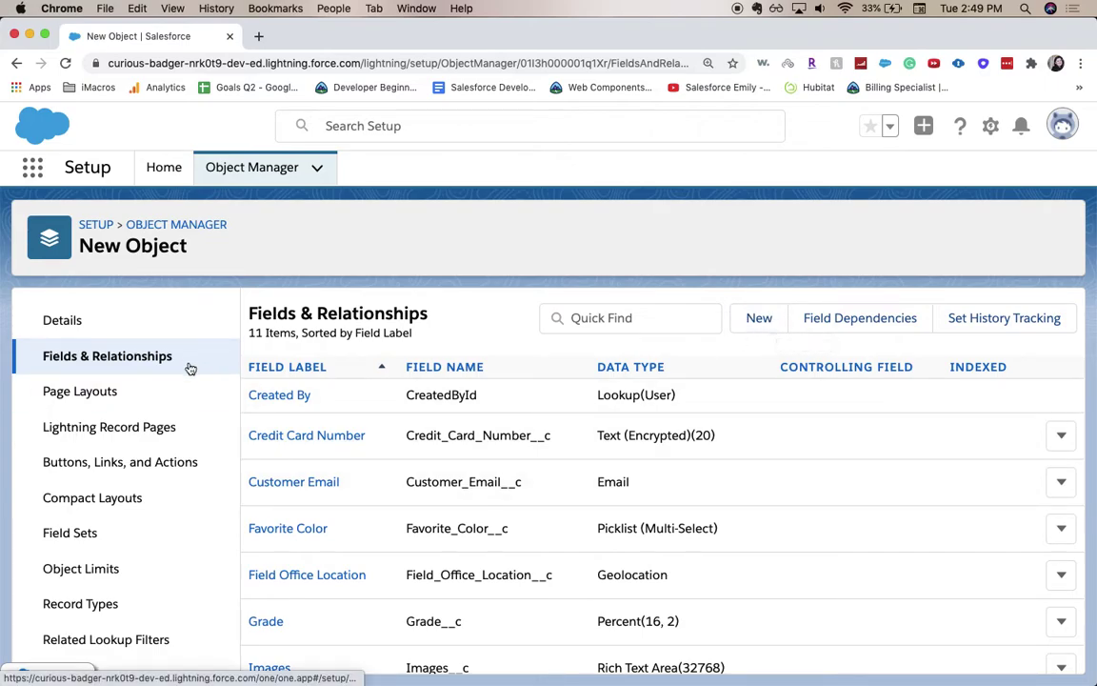
Start a new custom field on New Object and choose Formula as its data type
{"action": "left_click", "coordinate": [759, 319]}
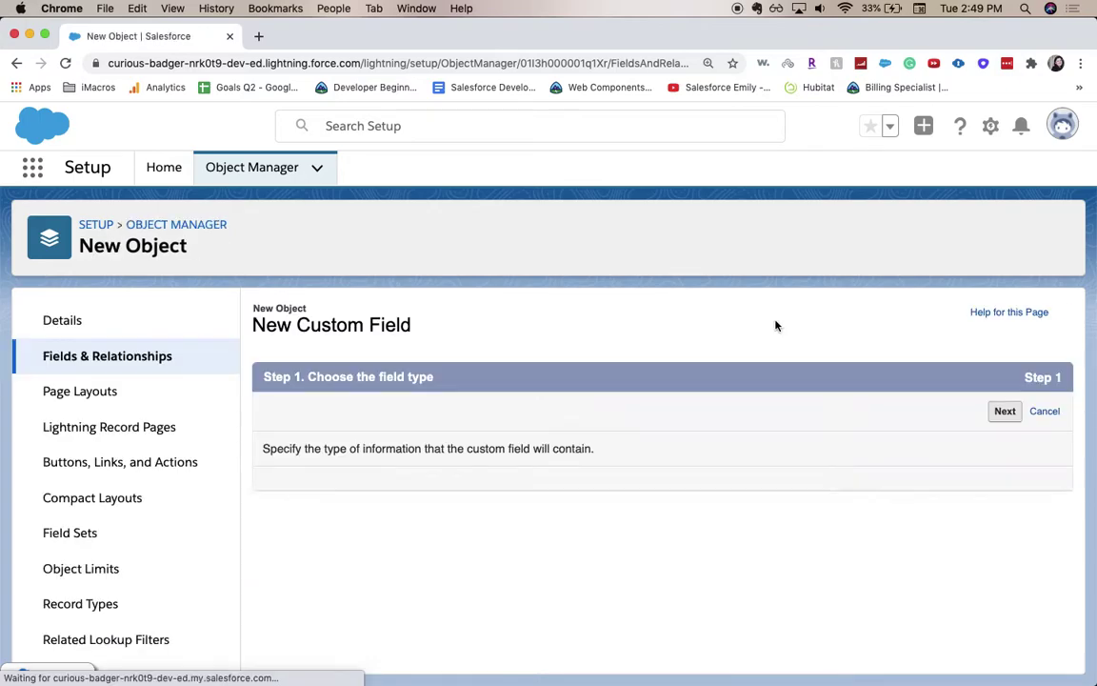
{"action": "scroll", "coordinate": [506, 385], "scroll_direction": "down", "scroll_amount": 2}
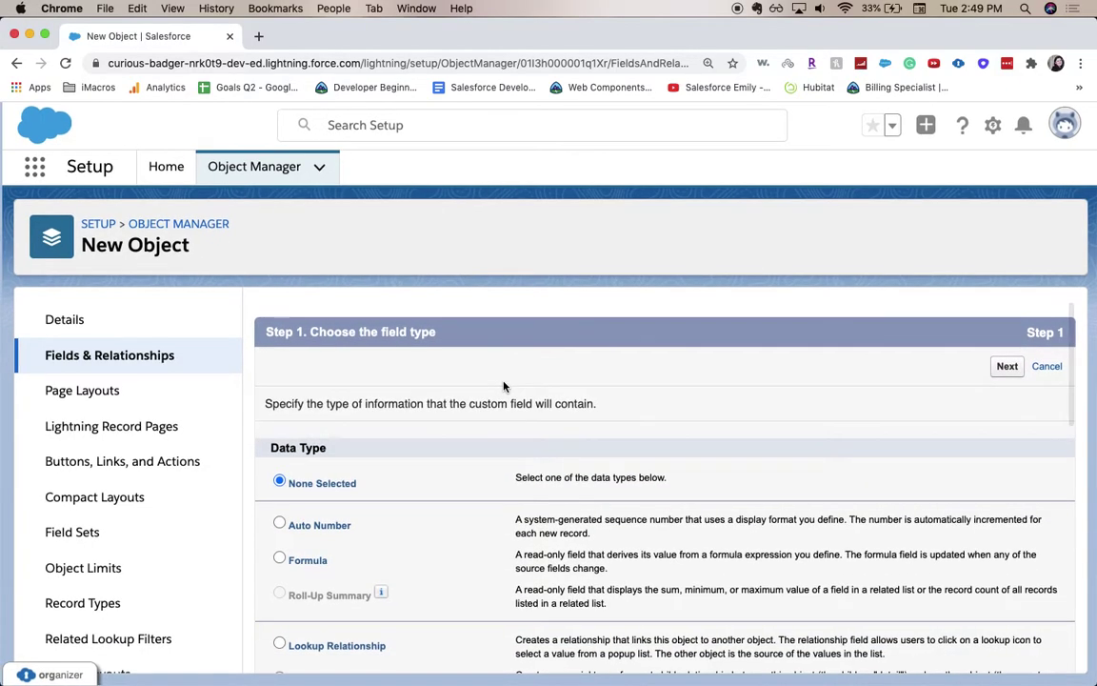
{"action": "scroll", "coordinate": [419, 429], "scroll_direction": "down", "scroll_amount": 3}
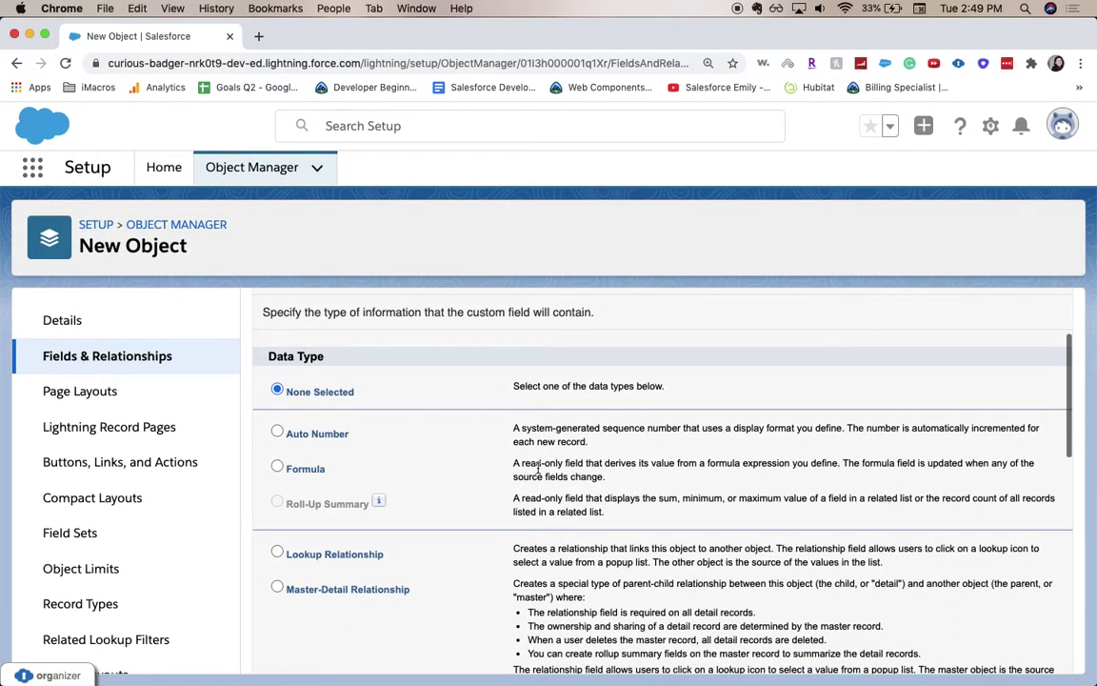
{"action": "left_click", "coordinate": [320, 469]}
{"action": "scroll", "coordinate": [760, 321], "scroll_direction": "up", "scroll_amount": 3}
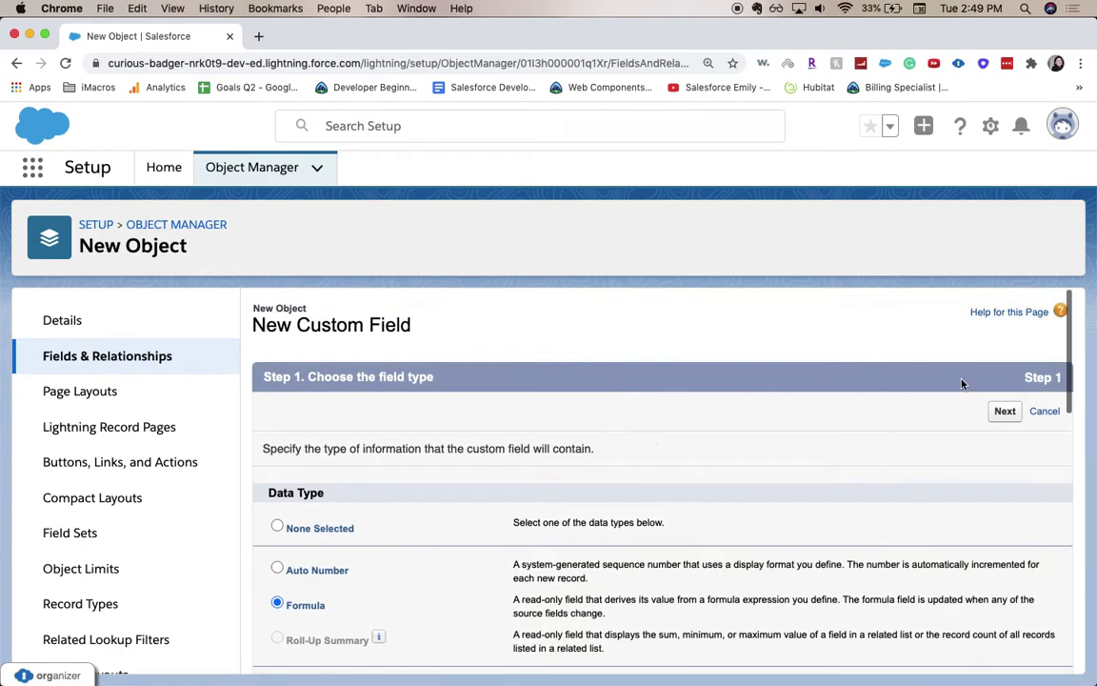
{"action": "left_click", "coordinate": [1002, 412]}
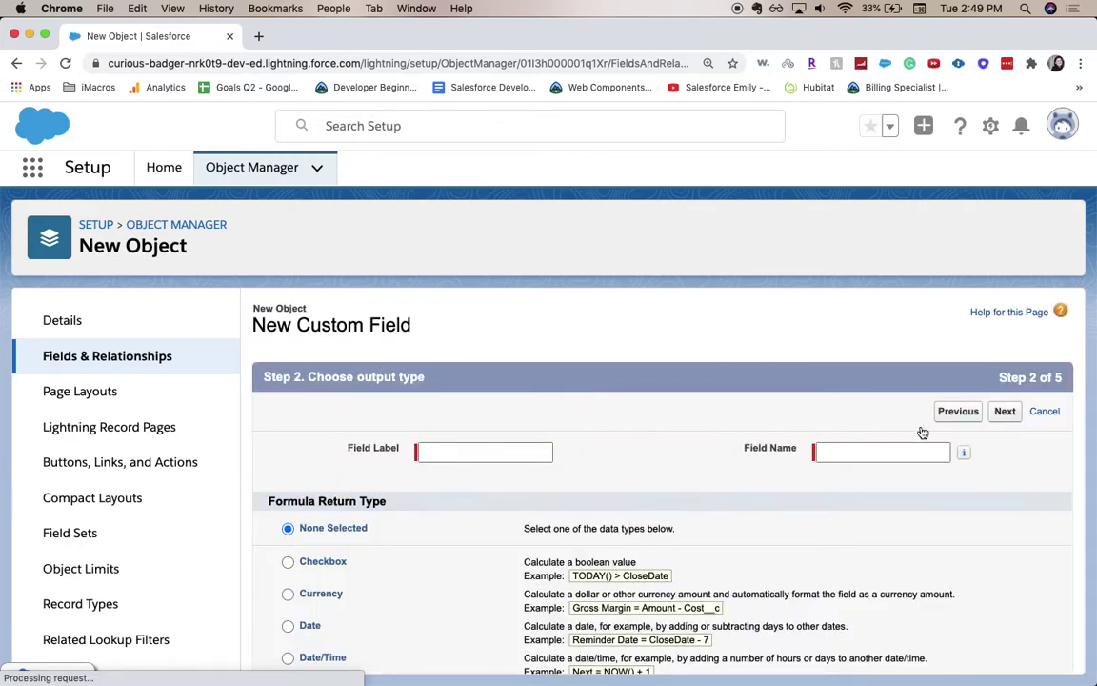
Label the new field "Formula field" and let the field name fill in as Formula_field
{"action": "left_click", "coordinate": [444, 452]}
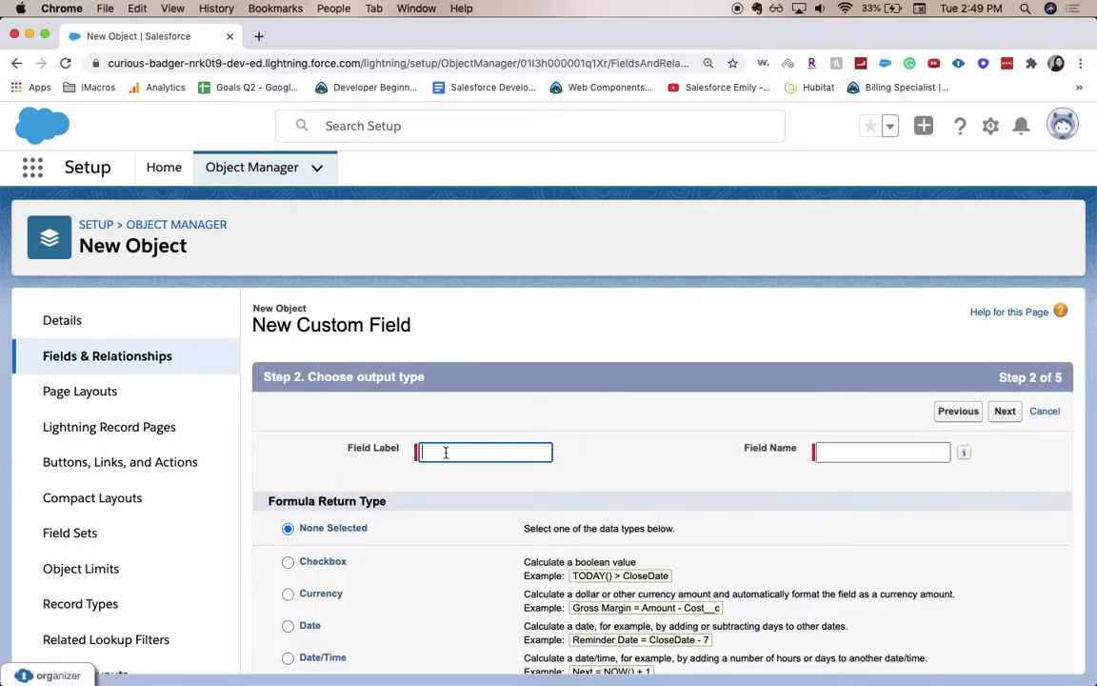
{"action": "type", "text": "Formau"}
{"action": "key", "text": "BackSpace"}
{"action": "key", "text": "BackSpace"}
{"action": "key", "text": "BackSpace"}
{"action": "key", "text": "BackSpace"}
{"action": "type", "text": "mula field"}
{"action": "left_click", "coordinate": [899, 451]}
Choose Number as the formula return type, keep 2 decimal places, and continue to the formula entry
{"action": "scroll", "coordinate": [862, 527], "scroll_direction": "down", "scroll_amount": 3}
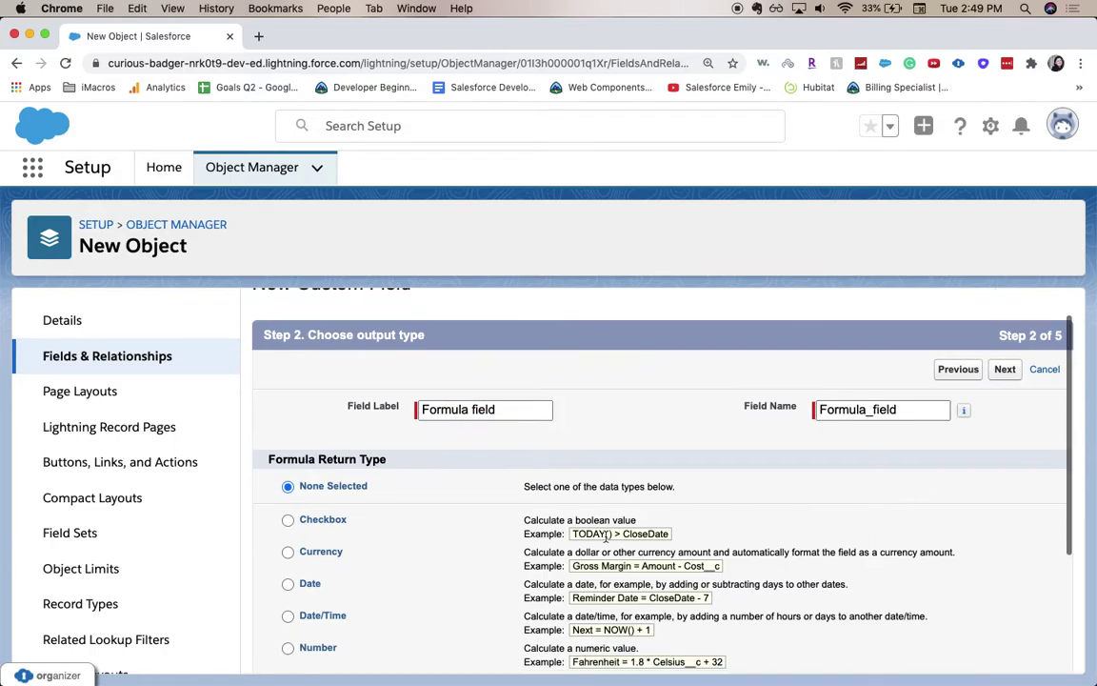
{"action": "scroll", "coordinate": [524, 514], "scroll_direction": "down", "scroll_amount": 2}
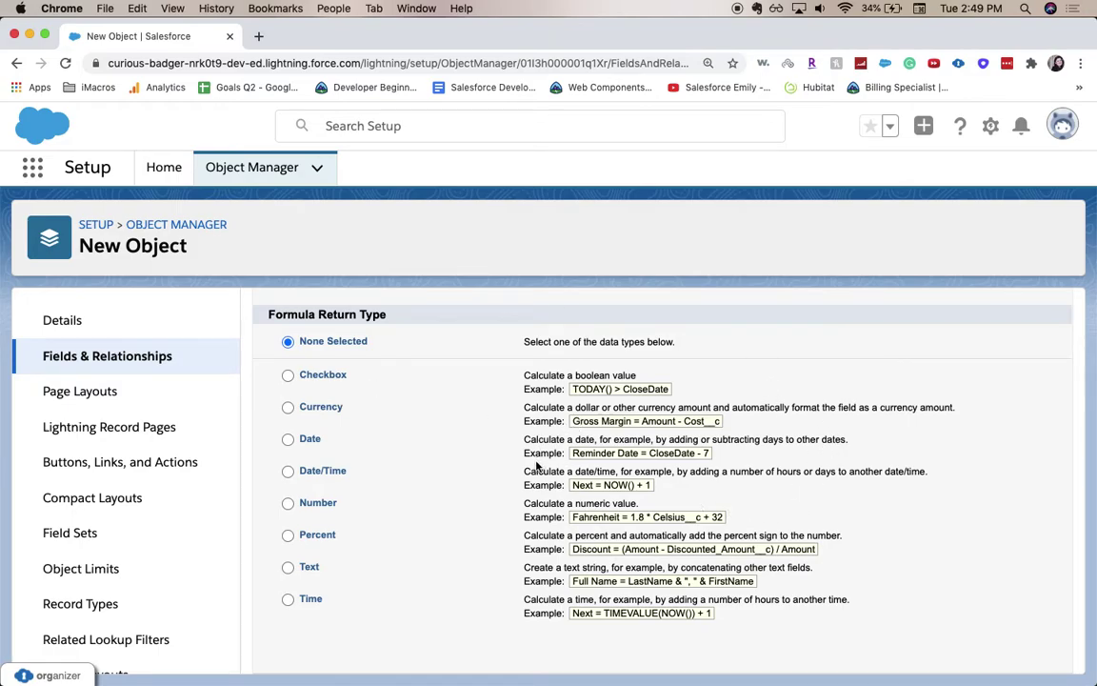
{"action": "left_click", "coordinate": [320, 502]}
{"action": "scroll", "coordinate": [551, 570], "scroll_direction": "down", "scroll_amount": 1}
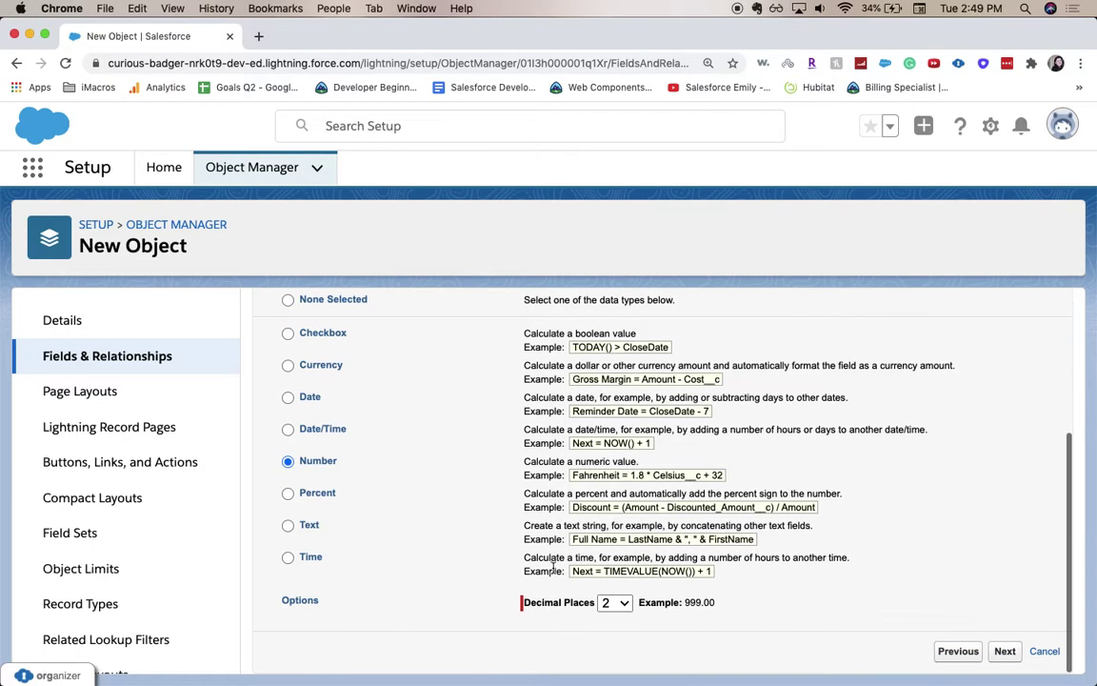
{"action": "left_click", "coordinate": [1016, 659]}
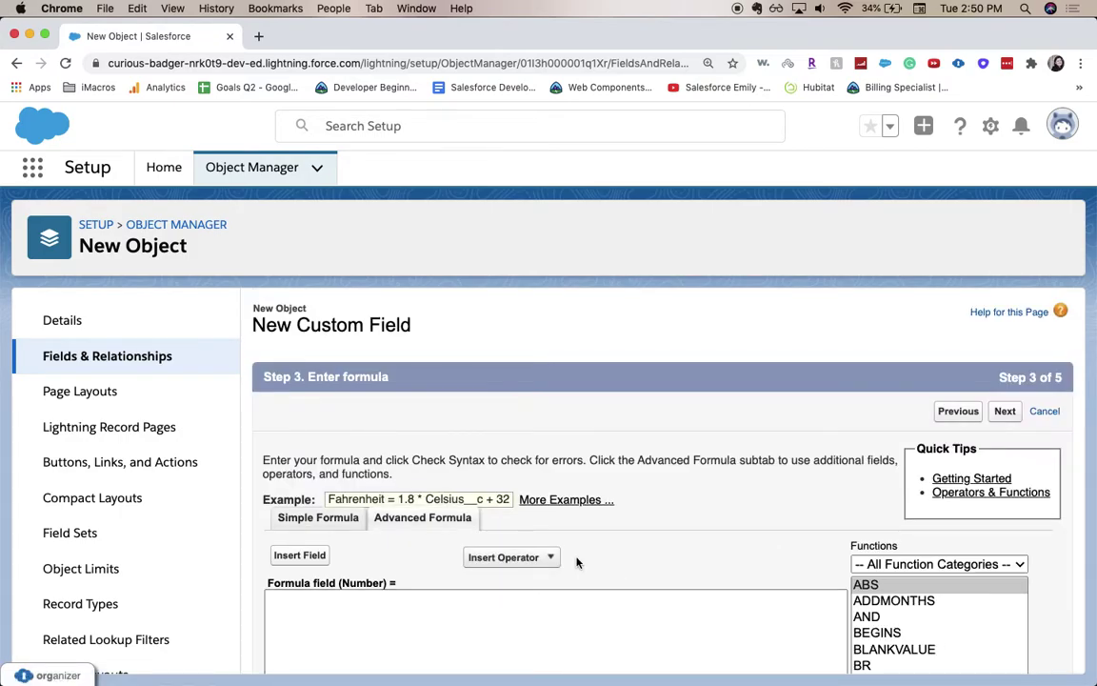
Enter +1 as the field's formula in the simple formula editor and check its syntax
{"action": "scroll", "coordinate": [578, 561], "scroll_direction": "down", "scroll_amount": 3}
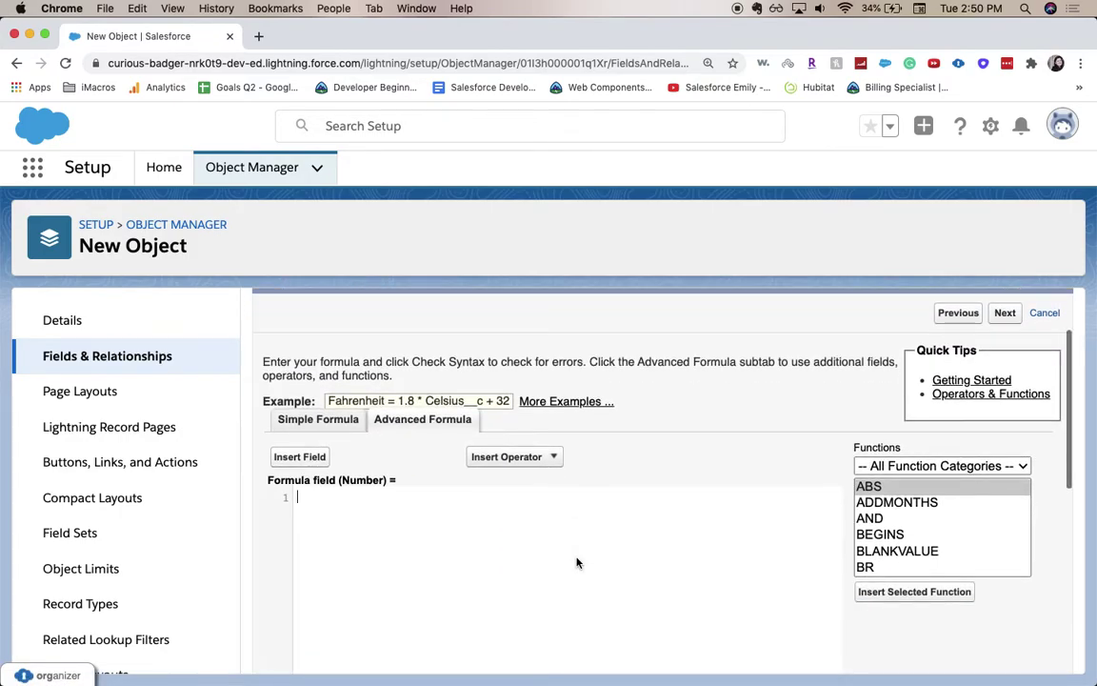
{"action": "scroll", "coordinate": [576, 562], "scroll_direction": "down", "scroll_amount": 1}
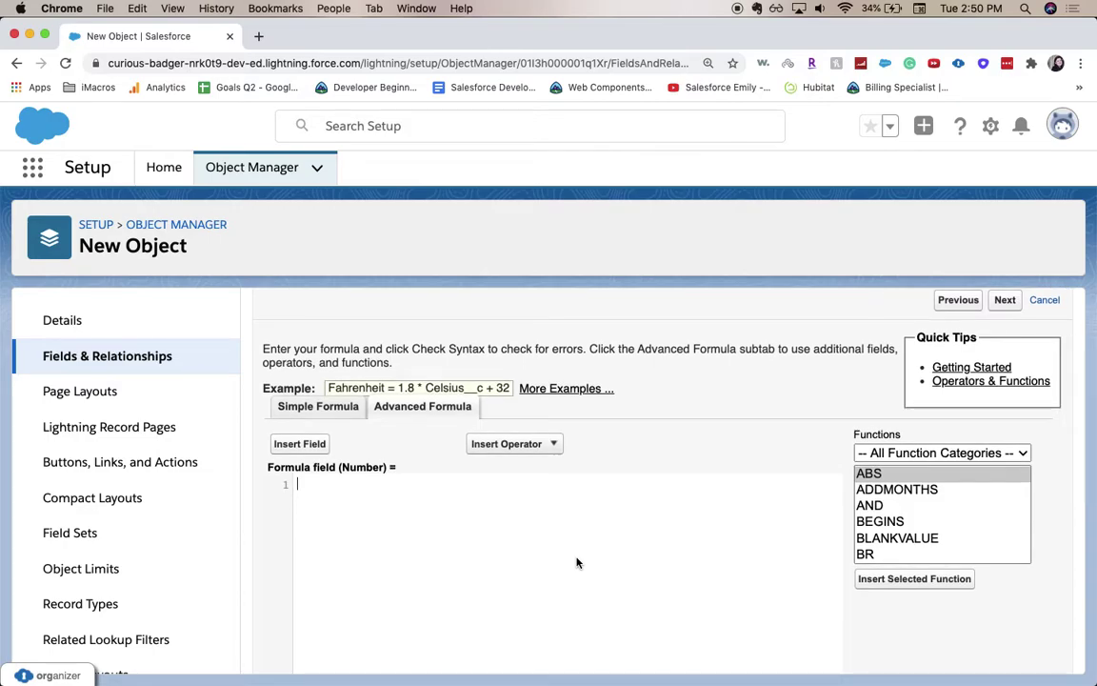
{"action": "scroll", "coordinate": [576, 563], "scroll_direction": "down", "scroll_amount": 4}
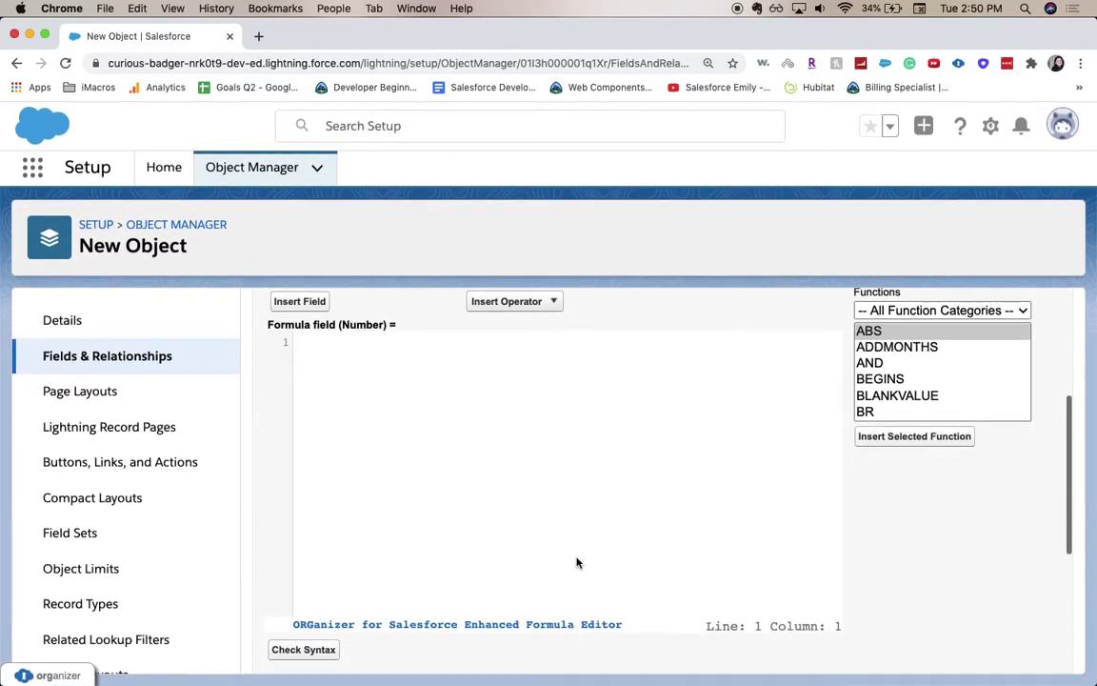
{"action": "scroll", "coordinate": [577, 563], "scroll_direction": "up", "scroll_amount": 2}
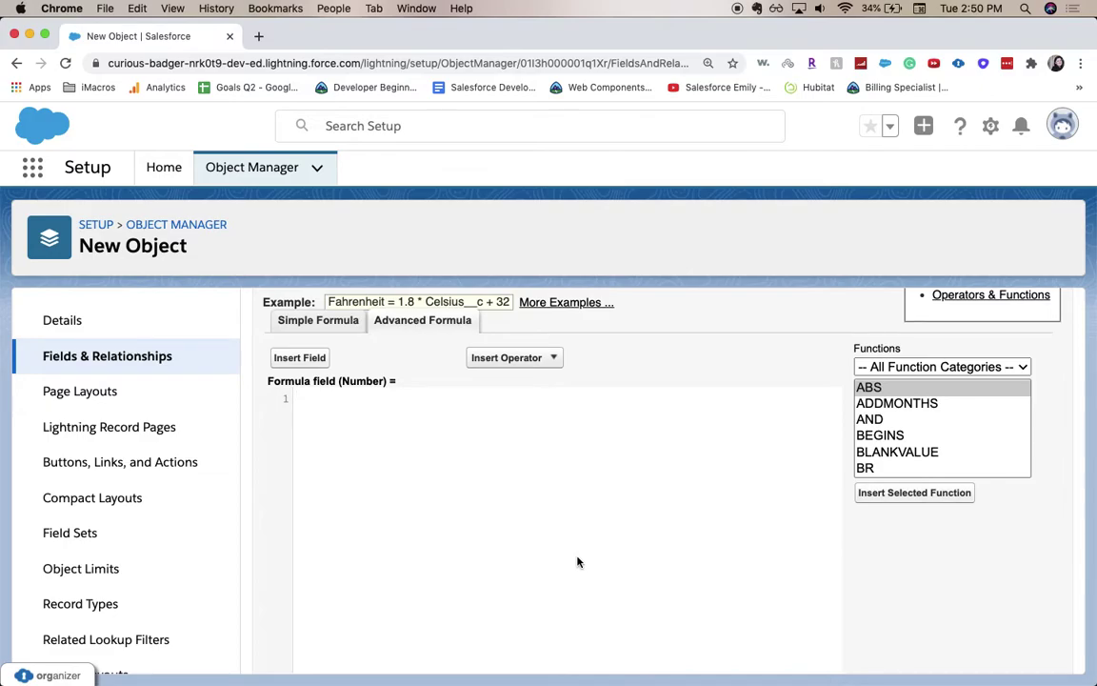
{"action": "left_click", "coordinate": [318, 322]}
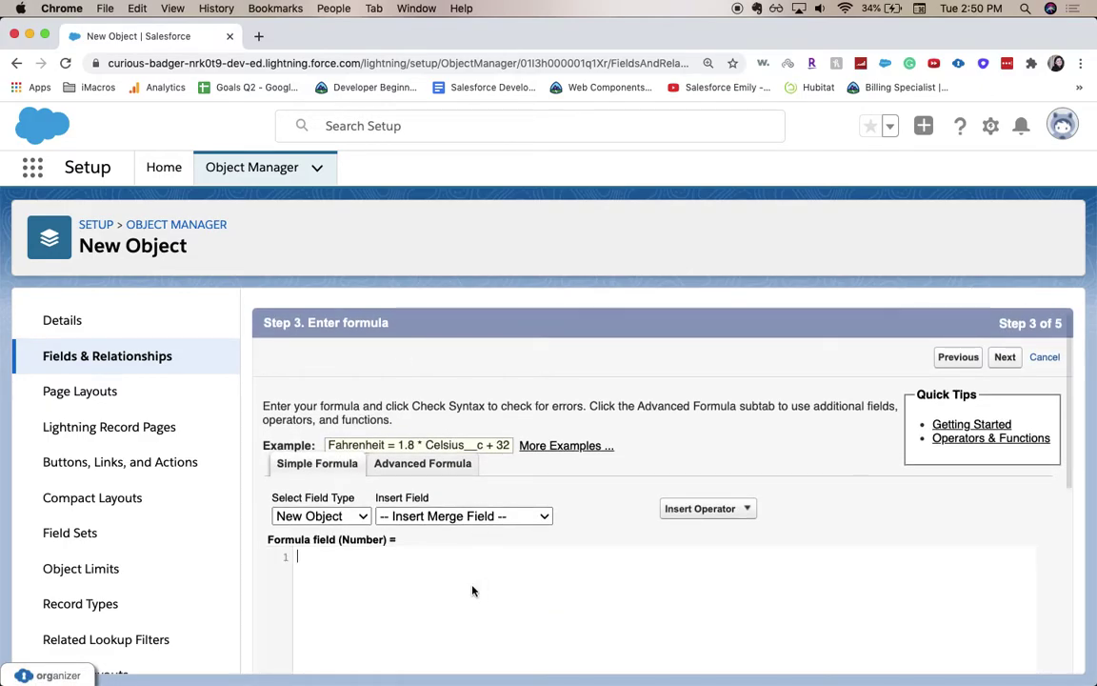
{"action": "type", "text": "="}
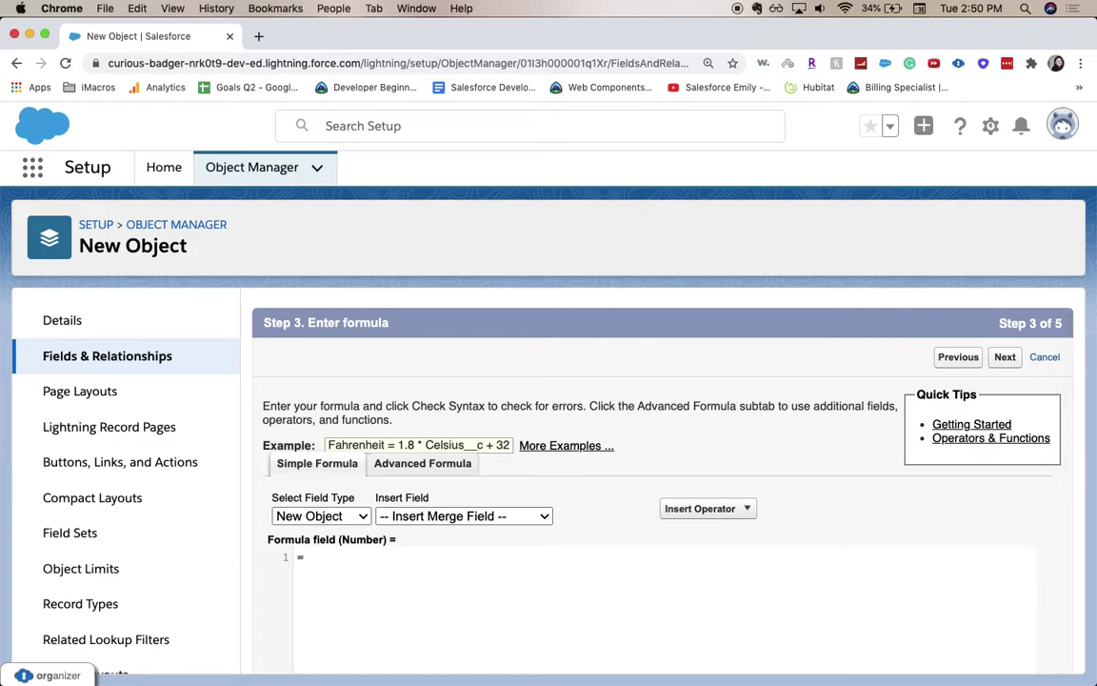
{"action": "key", "text": "BackSpace"}
{"action": "type", "text": "+1"}
{"action": "scroll", "coordinate": [539, 600], "scroll_direction": "down", "scroll_amount": 5}
{"action": "left_click", "coordinate": [331, 623]}
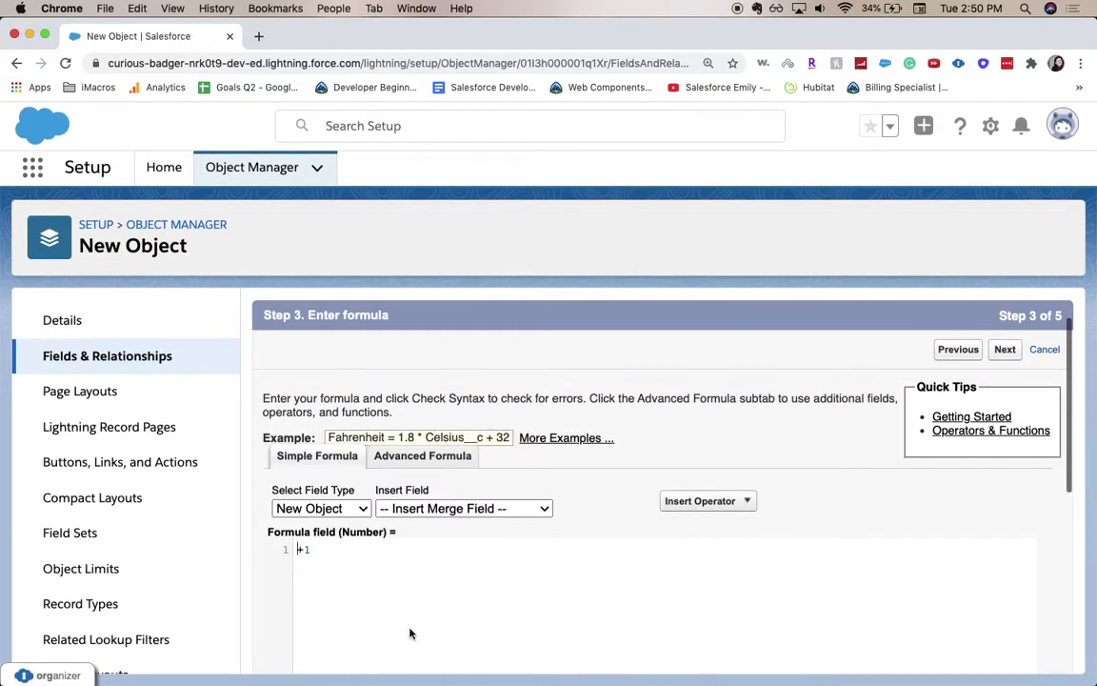
Leave the description and help text blank and continue to the field-level security settings
{"action": "scroll", "coordinate": [634, 569], "scroll_direction": "down", "scroll_amount": 8}
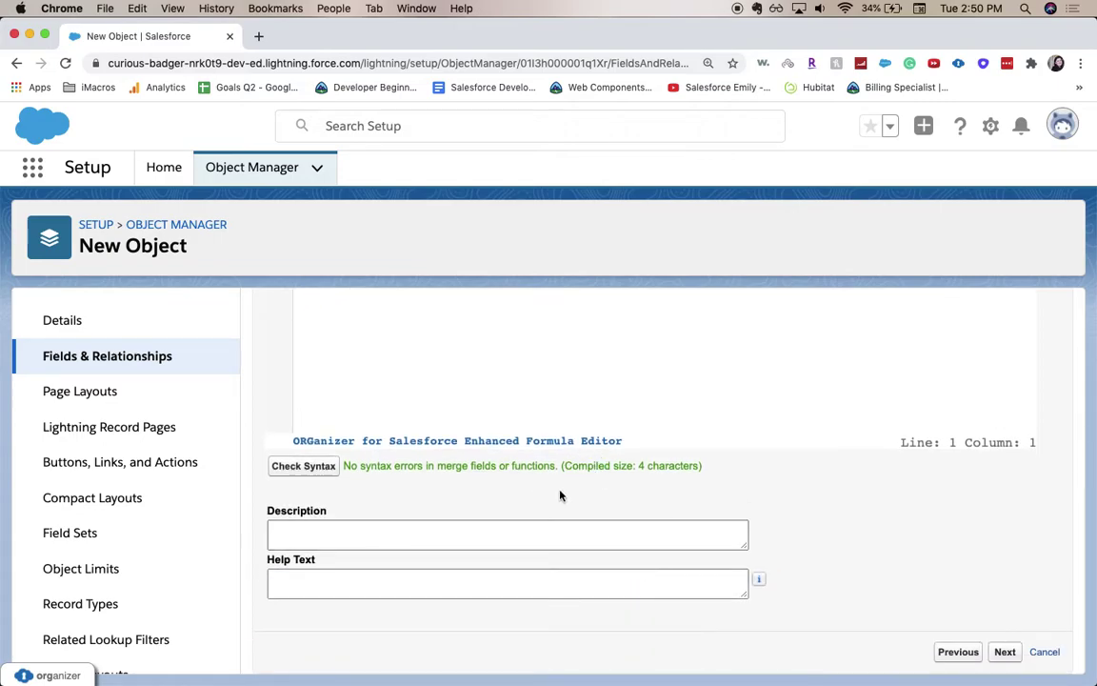
{"action": "scroll", "coordinate": [558, 494], "scroll_direction": "up", "scroll_amount": 4}
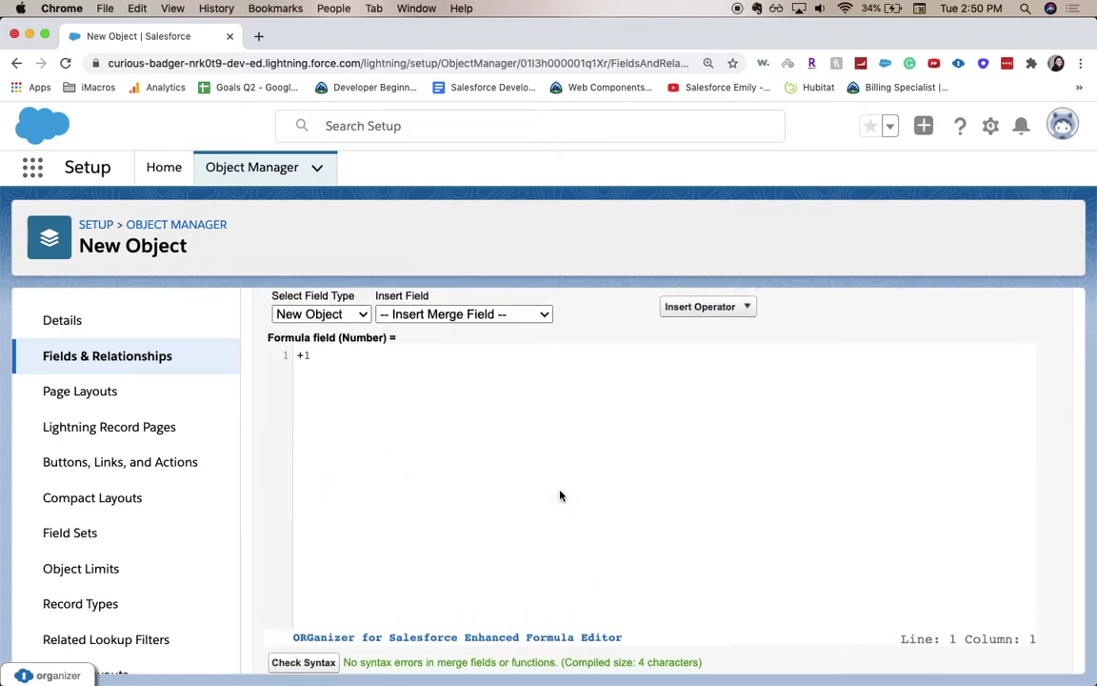
{"action": "scroll", "coordinate": [558, 494], "scroll_direction": "up", "scroll_amount": 2}
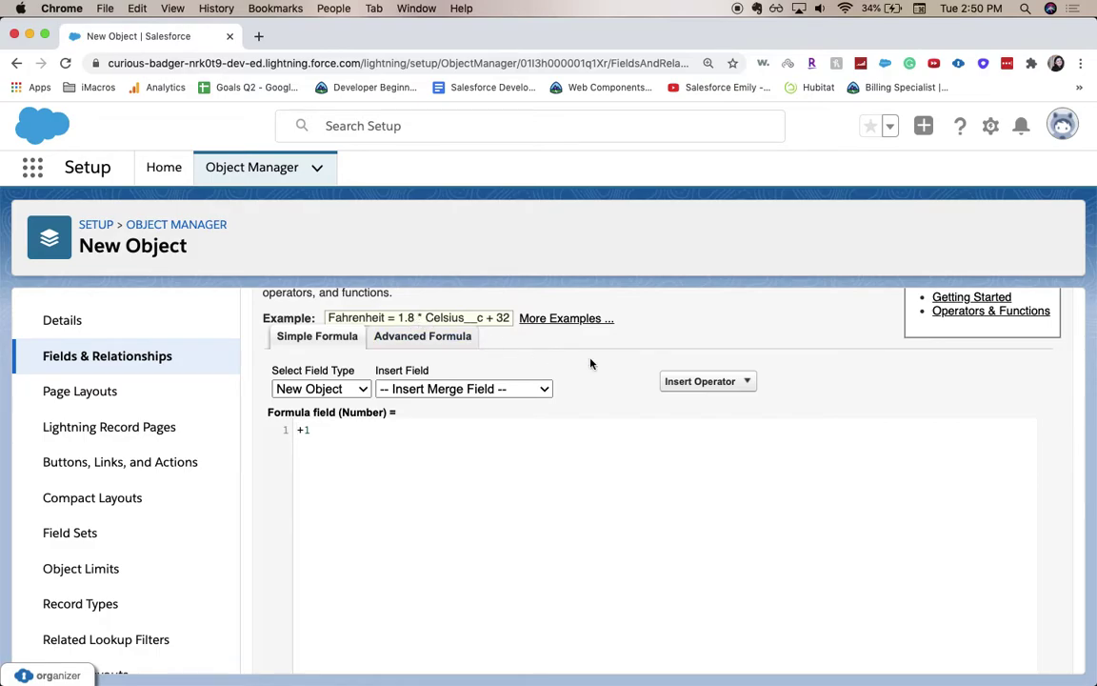
{"action": "scroll", "coordinate": [590, 364], "scroll_direction": "down", "scroll_amount": 1}
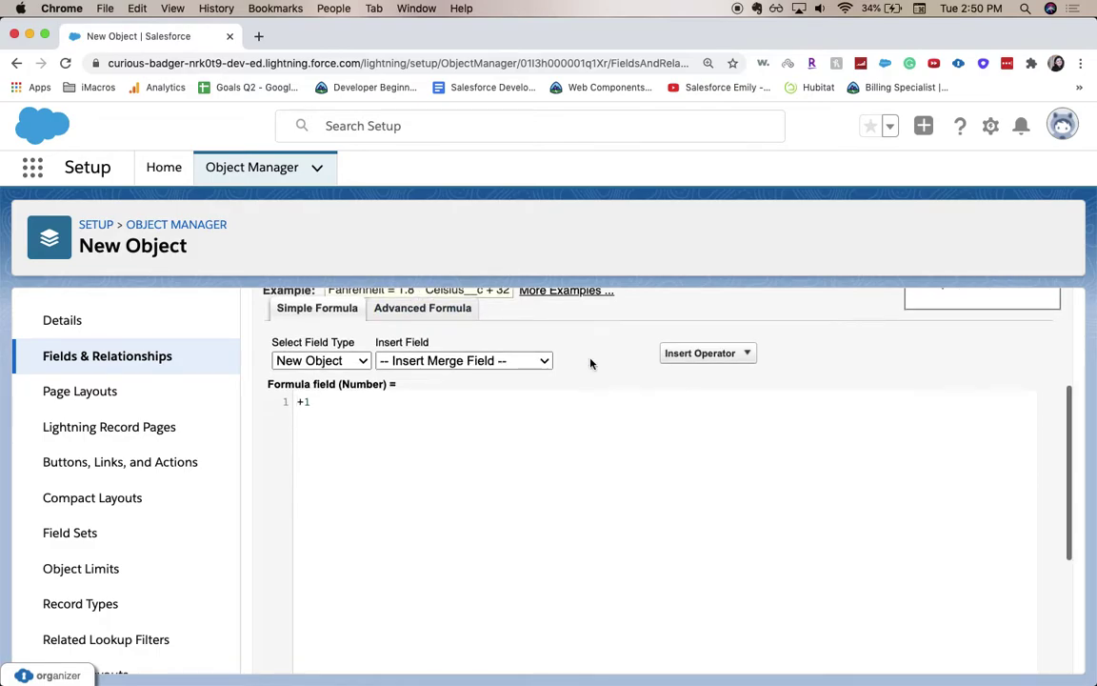
{"action": "scroll", "coordinate": [583, 305], "scroll_direction": "up", "scroll_amount": 1}
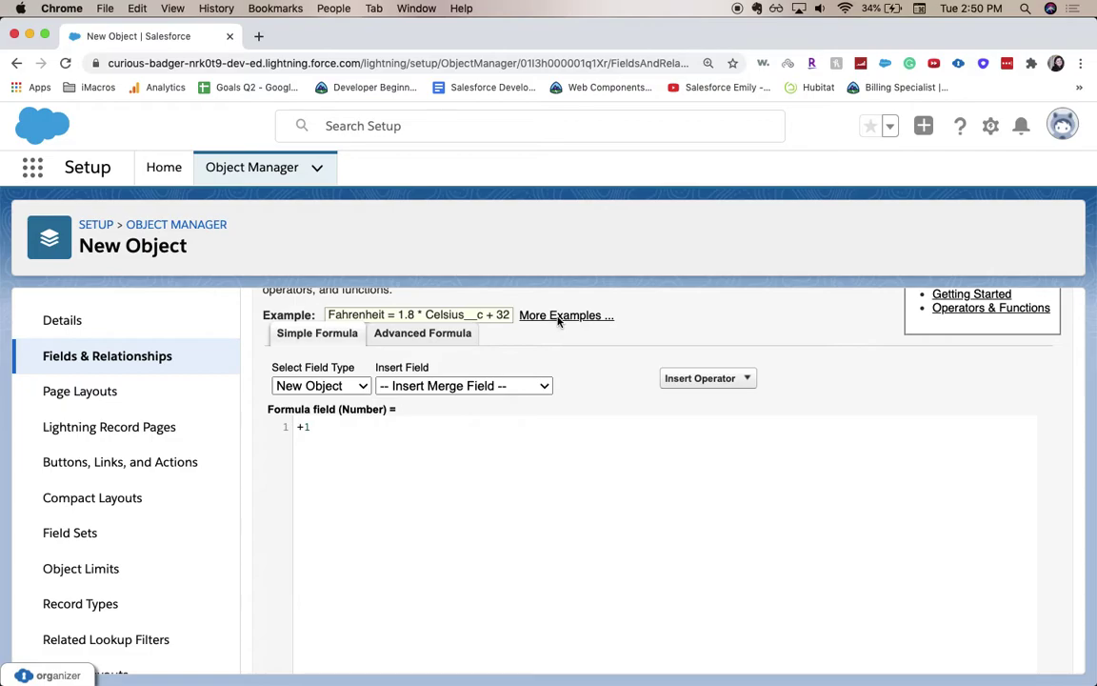
{"action": "scroll", "coordinate": [583, 362], "scroll_direction": "down", "scroll_amount": 5}
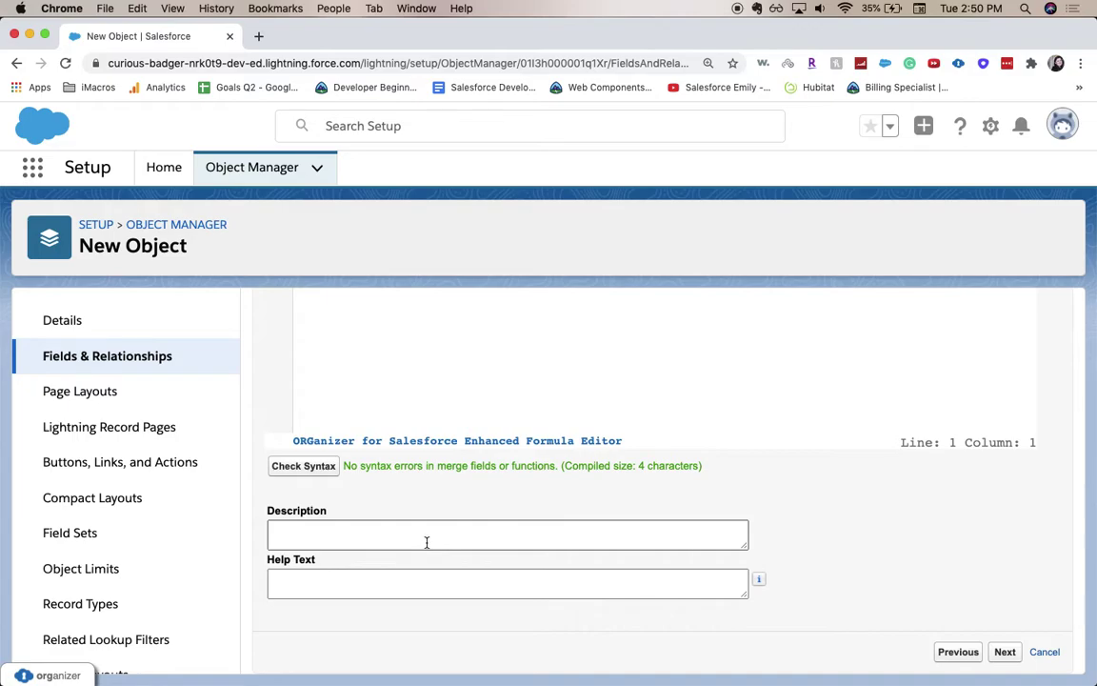
{"action": "left_click", "coordinate": [427, 541]}
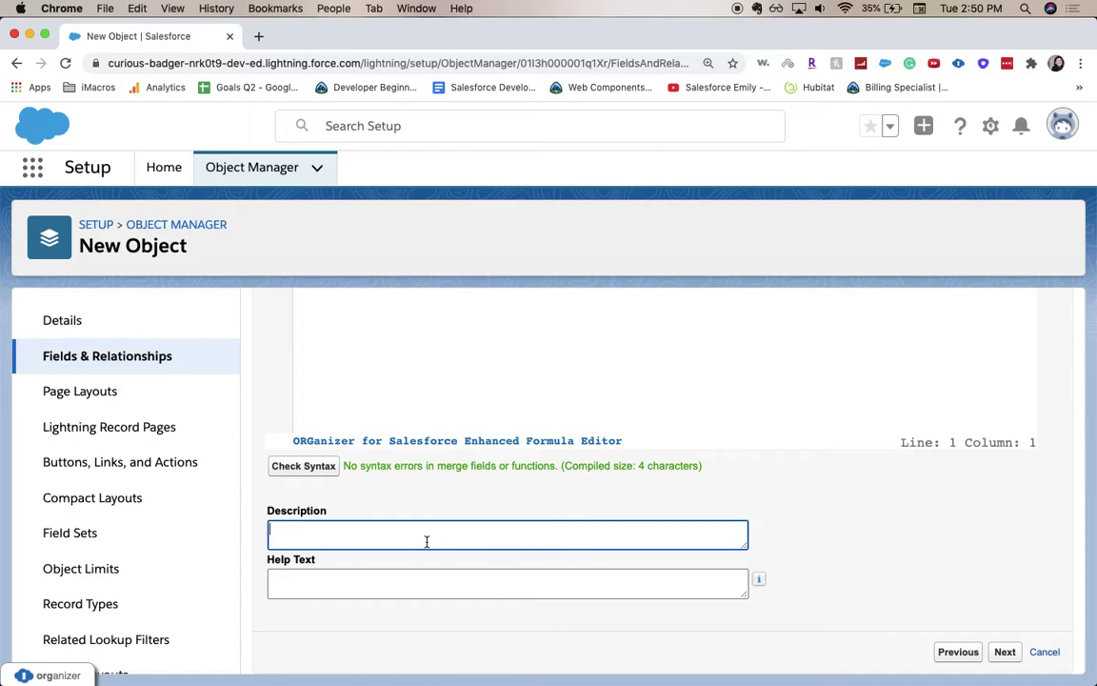
{"action": "left_click", "coordinate": [545, 583]}
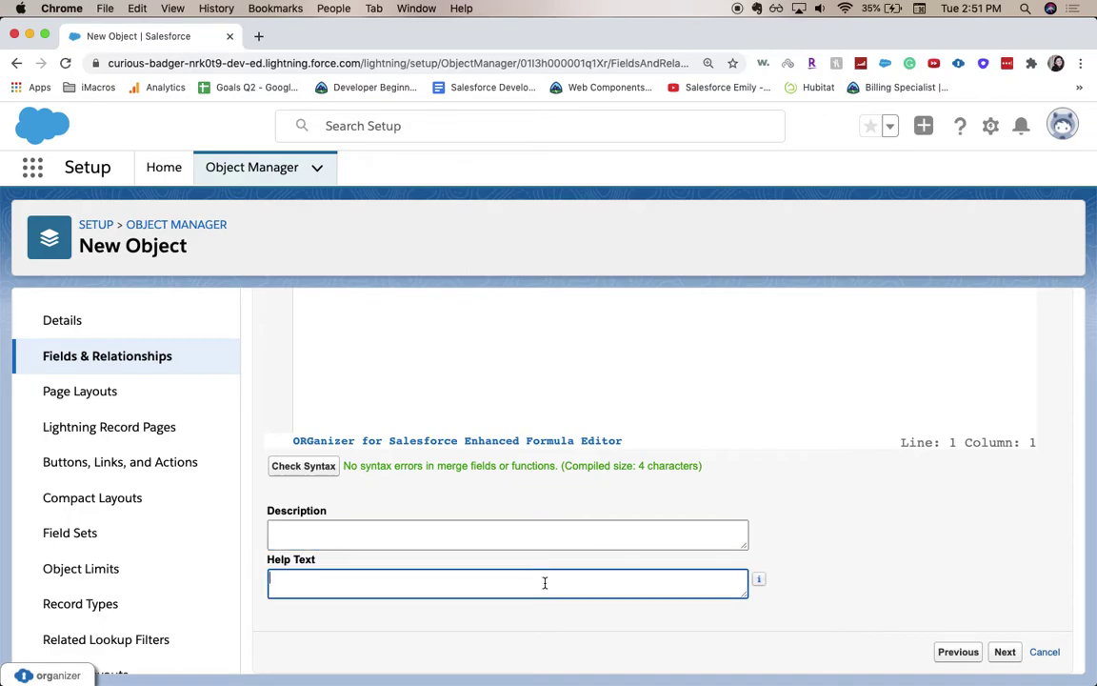
{"action": "left_click", "coordinate": [1003, 651]}
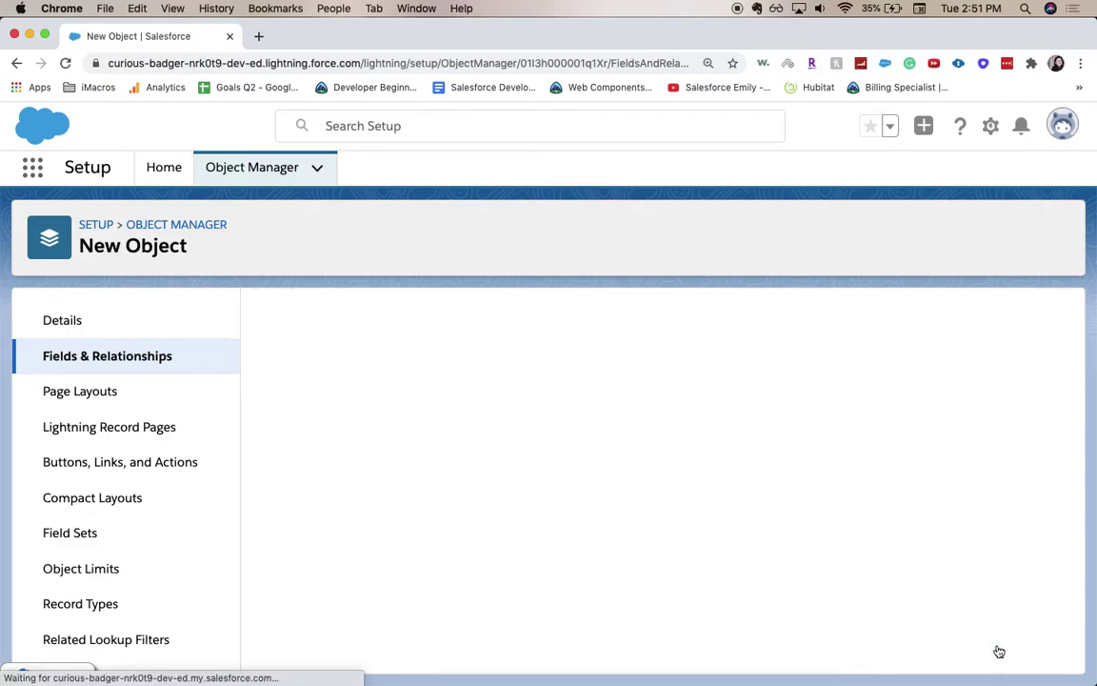
Keep the default profile visibility for the formula field and finish the remaining wizard steps to save it
{"action": "scroll", "coordinate": [857, 539], "scroll_direction": "down", "scroll_amount": 2}
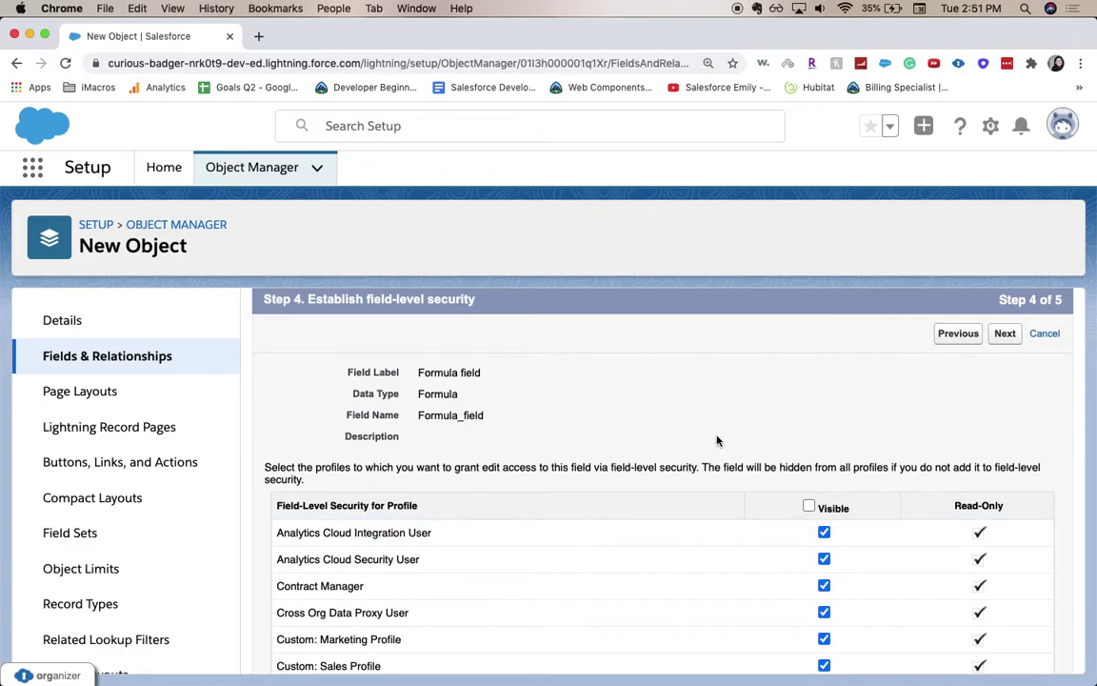
{"action": "scroll", "coordinate": [719, 440], "scroll_direction": "down", "scroll_amount": 1}
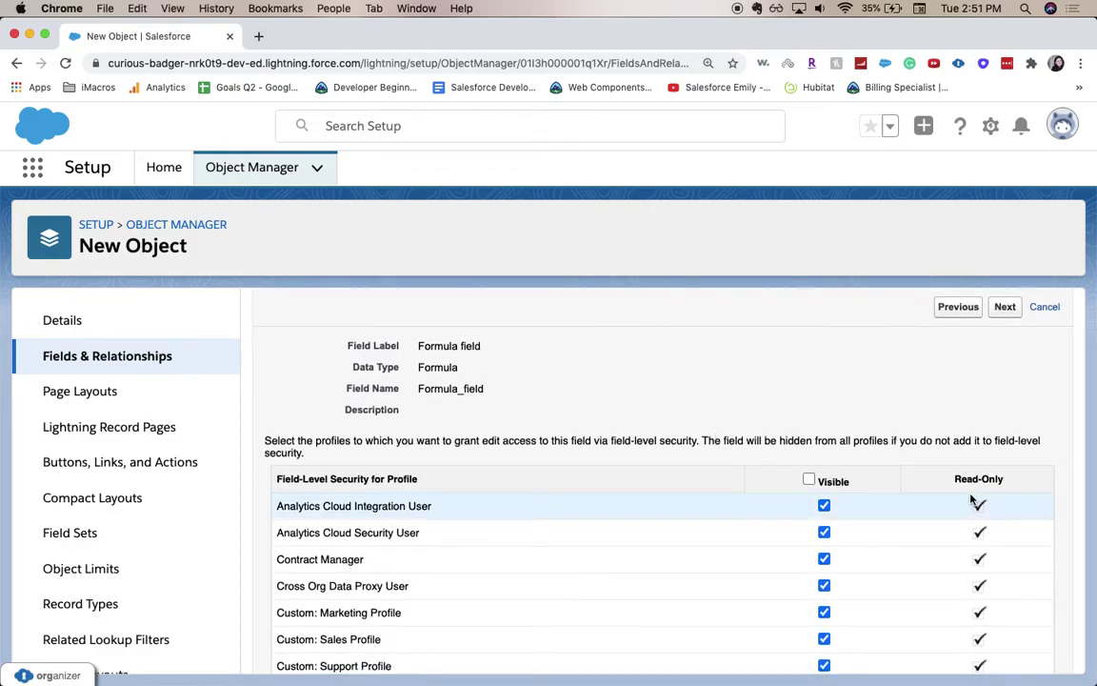
{"action": "scroll", "coordinate": [1013, 439], "scroll_direction": "down", "scroll_amount": 1}
{"action": "scroll", "coordinate": [980, 441], "scroll_direction": "up", "scroll_amount": 1}
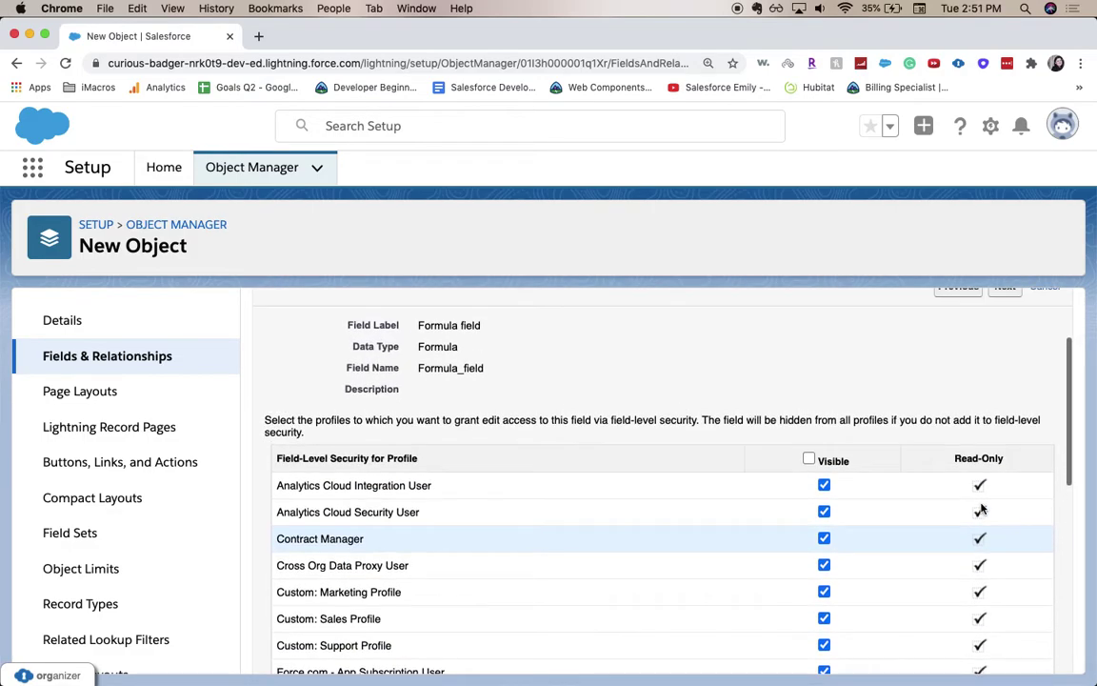
{"action": "scroll", "coordinate": [980, 477], "scroll_direction": "down", "scroll_amount": 4}
{"action": "scroll", "coordinate": [962, 514], "scroll_direction": "down", "scroll_amount": 7}
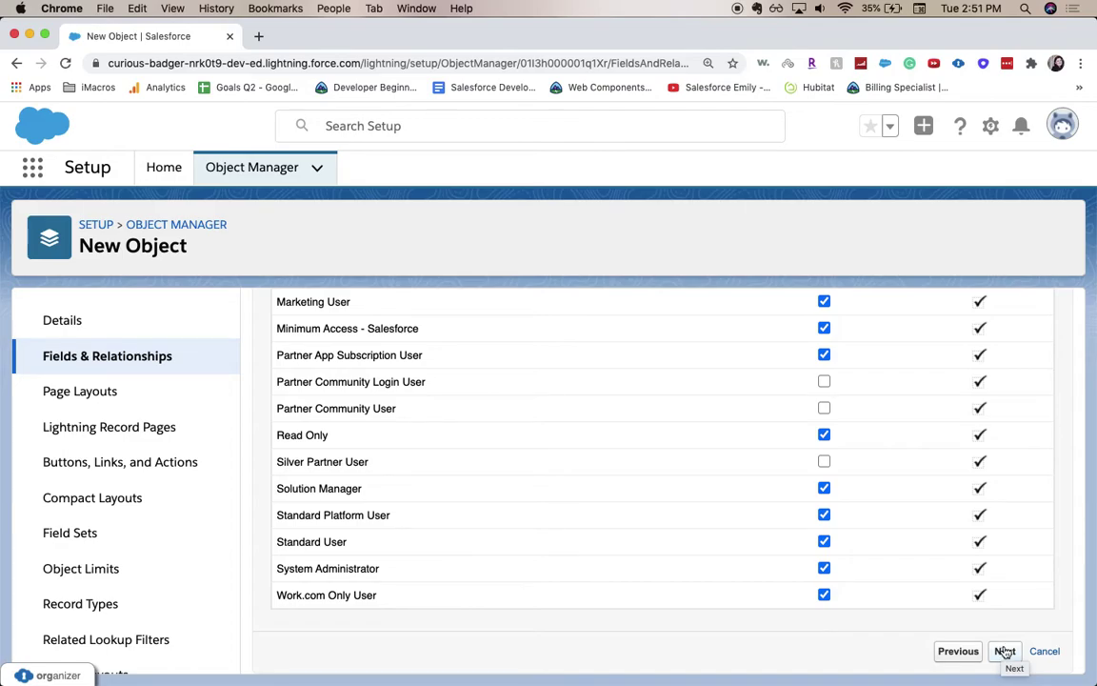
{"action": "left_click", "coordinate": [1004, 651]}
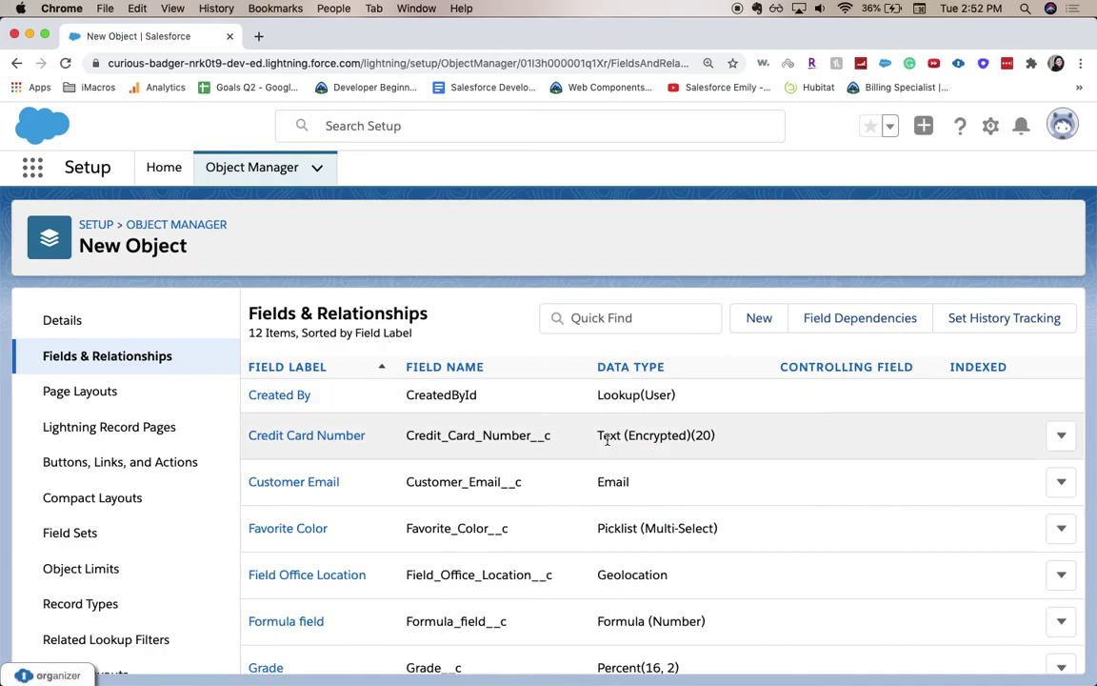
{"action": "scroll", "coordinate": [606, 438], "scroll_direction": "down", "scroll_amount": 1}
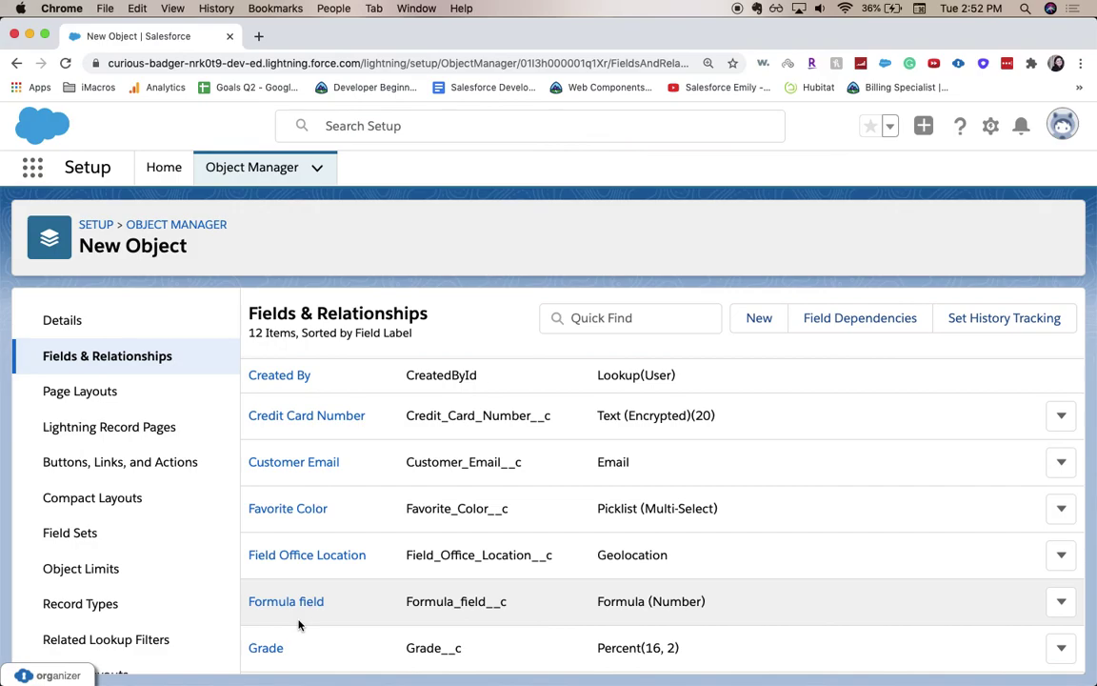
{"action": "left_click", "coordinate": [21, 7]}
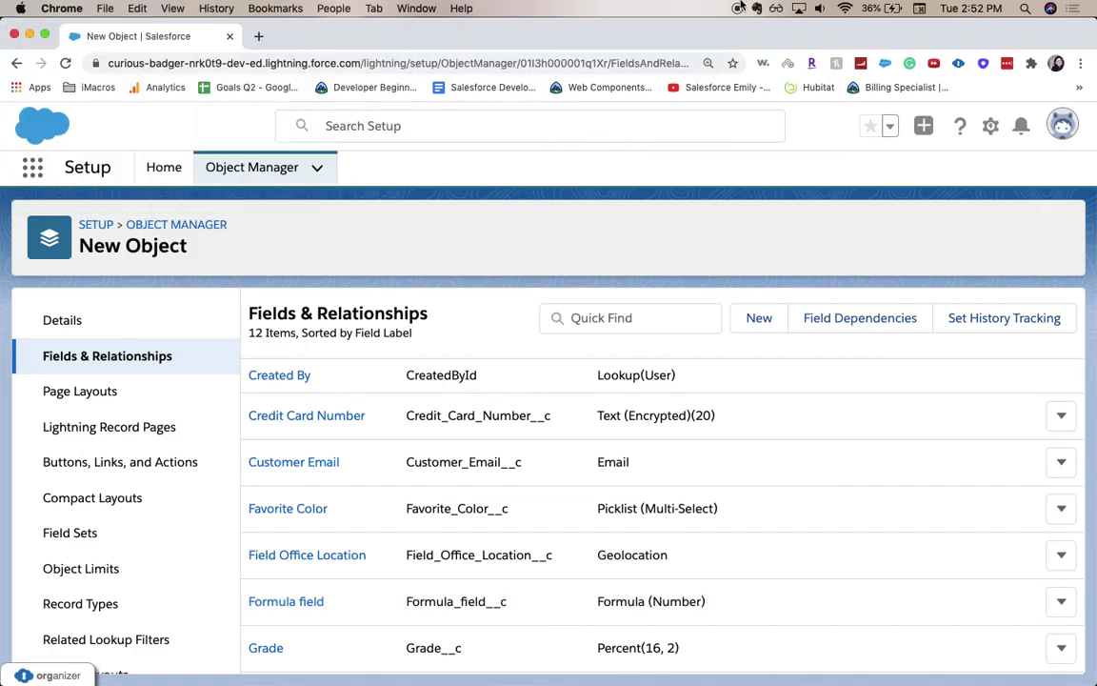